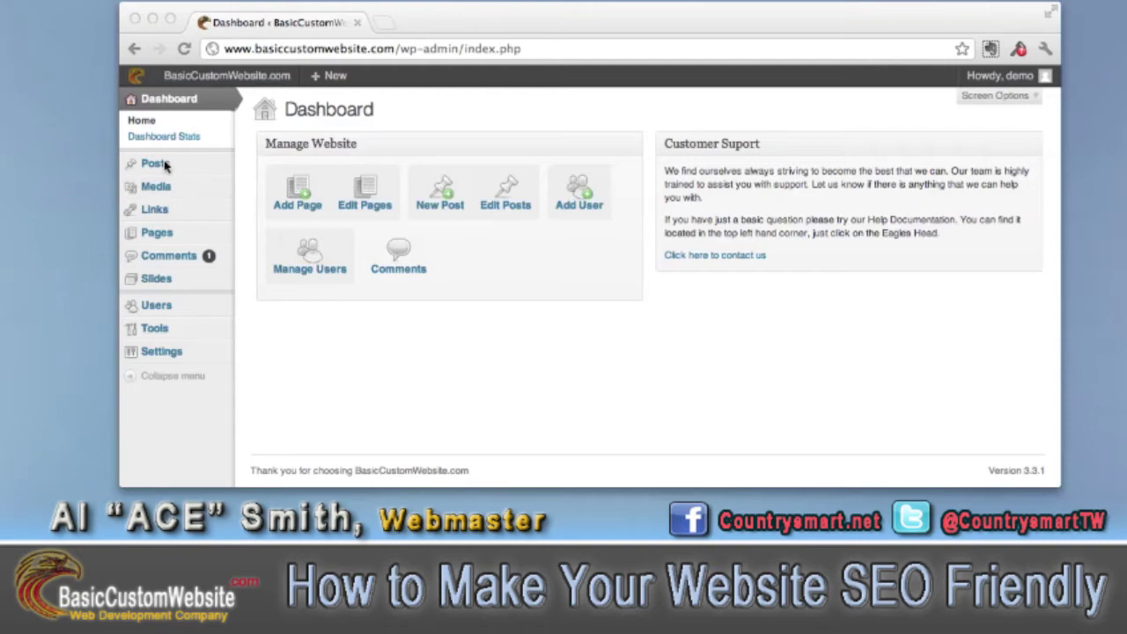
Open the list of all posts and examine which ones lack an SEO title, keywords and description.
left_click(278, 167)
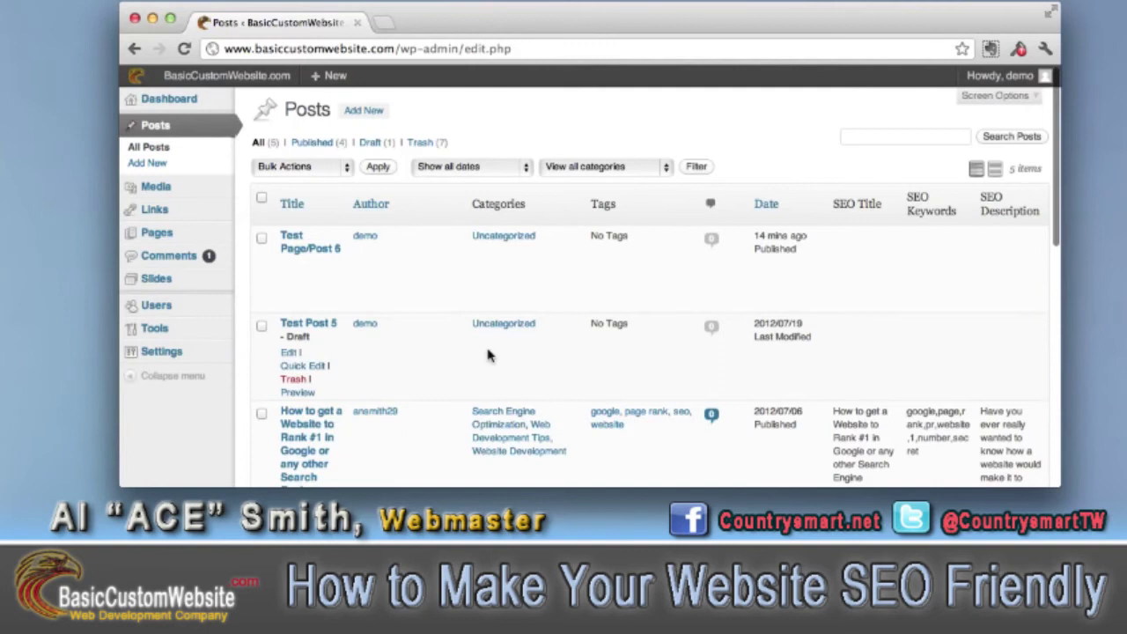
scroll(487, 355, "down", 5)
scroll(486, 355, "down", 3)
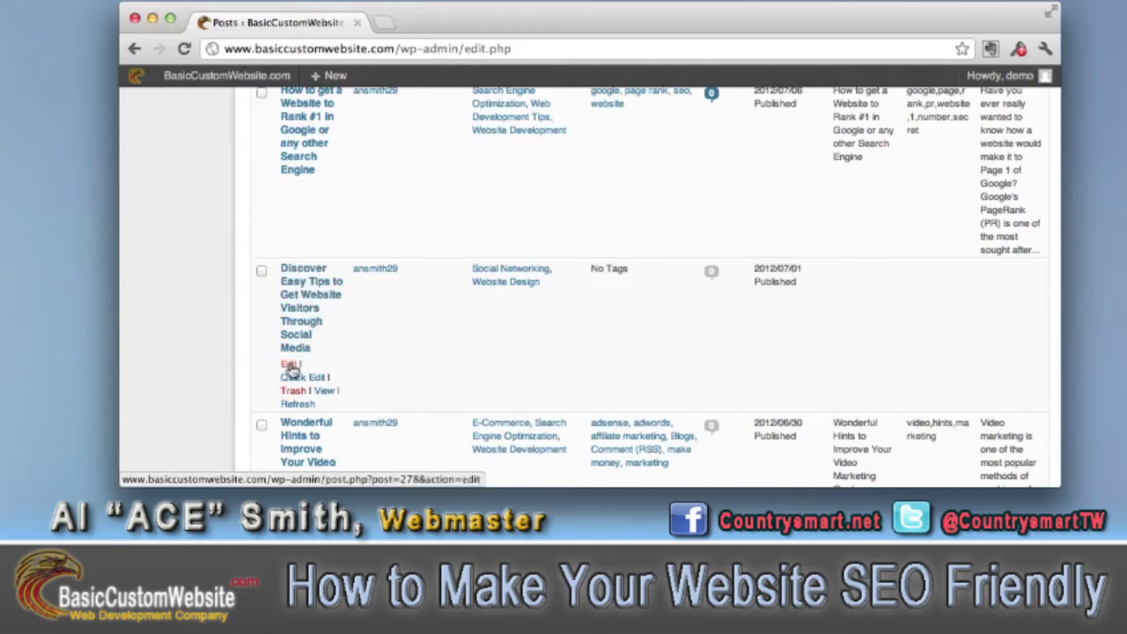
scroll(292, 369, "up", 4)
scroll(909, 349, "up", 4)
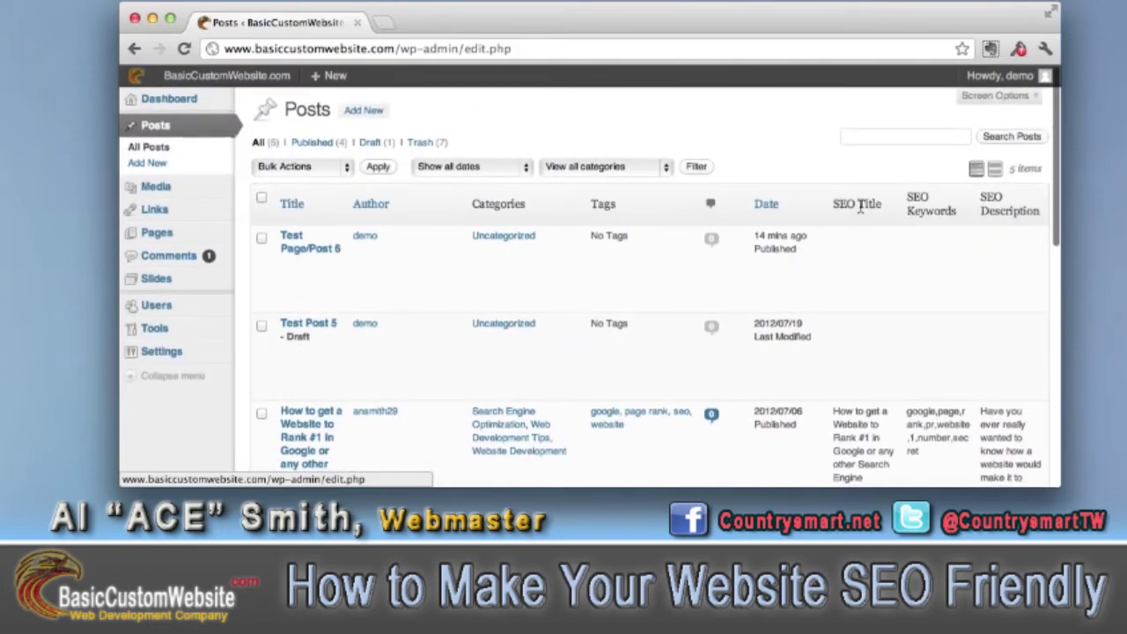
scroll(982, 269, "down", 5)
right_click(979, 264)
left_click(996, 249)
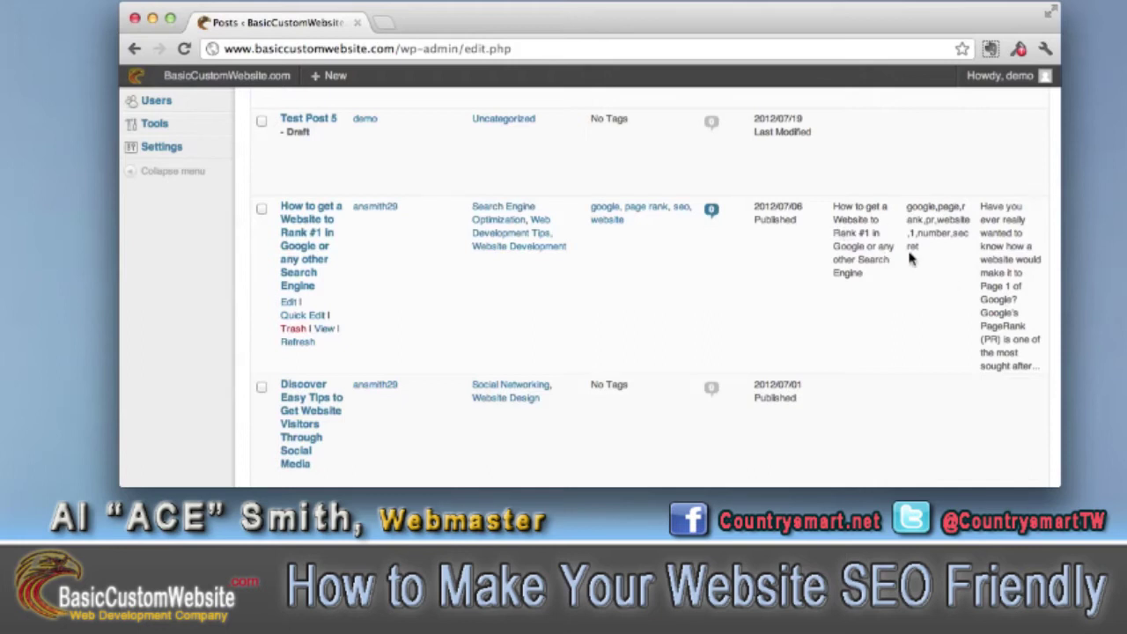
scroll(993, 299, "down", 1)
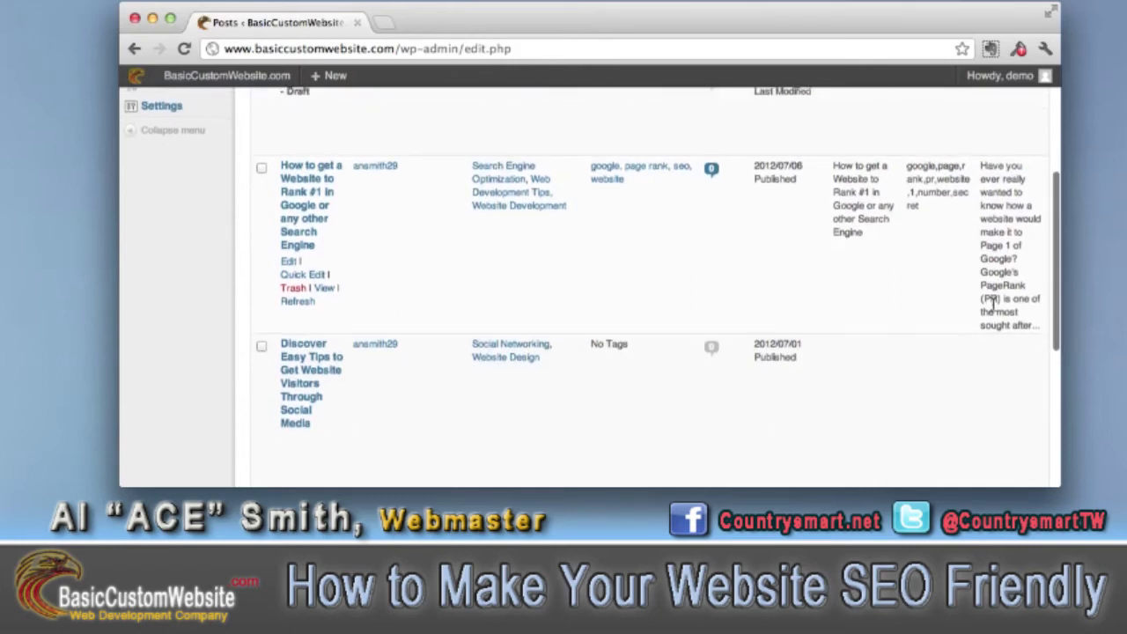
scroll(994, 308, "down", 4)
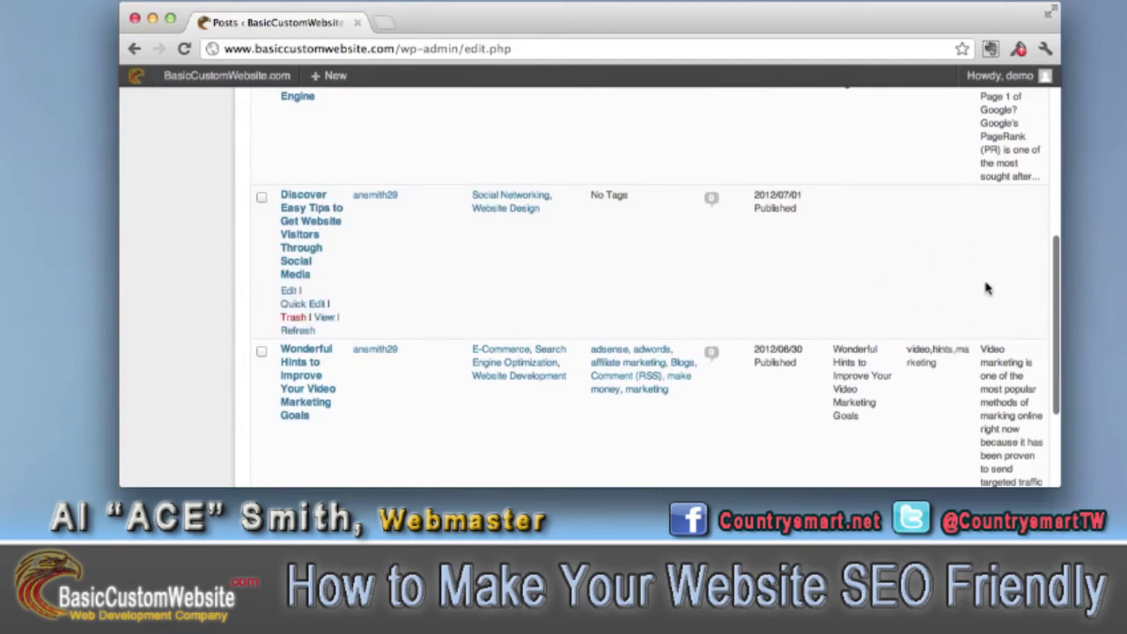
scroll(986, 284, "down", 1)
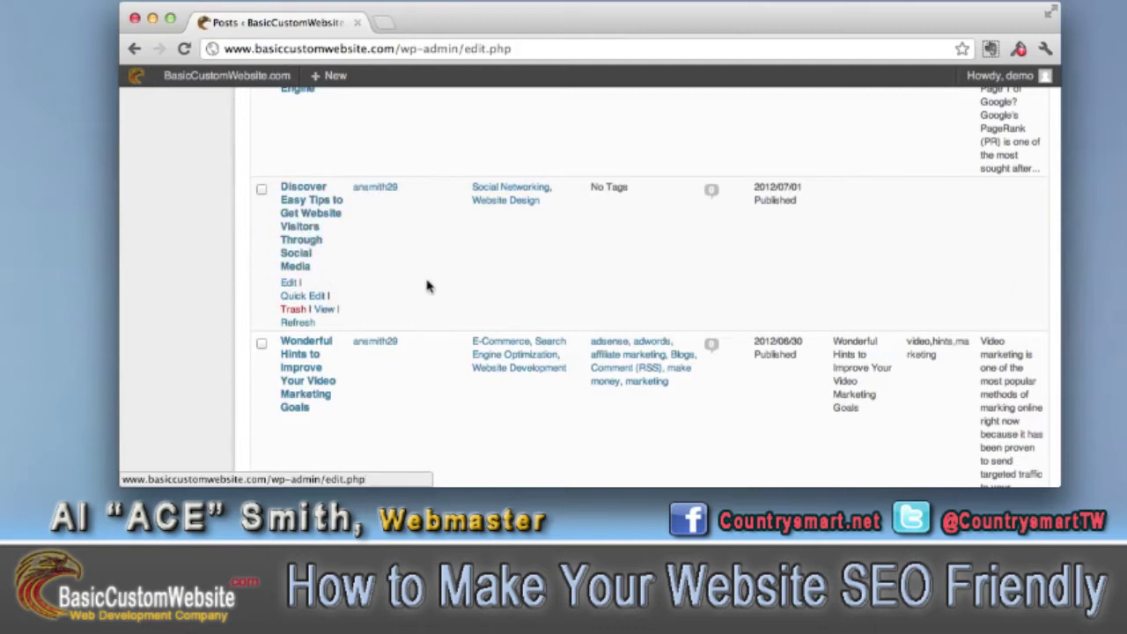
scroll(426, 286, "down", 3)
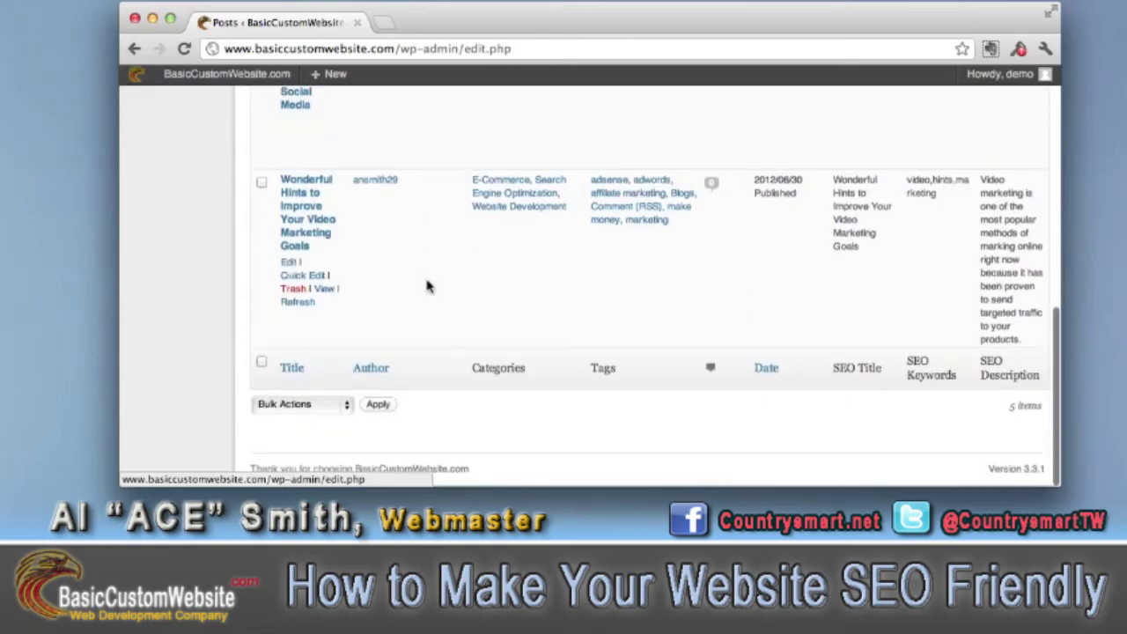
scroll(426, 286, "up", 3)
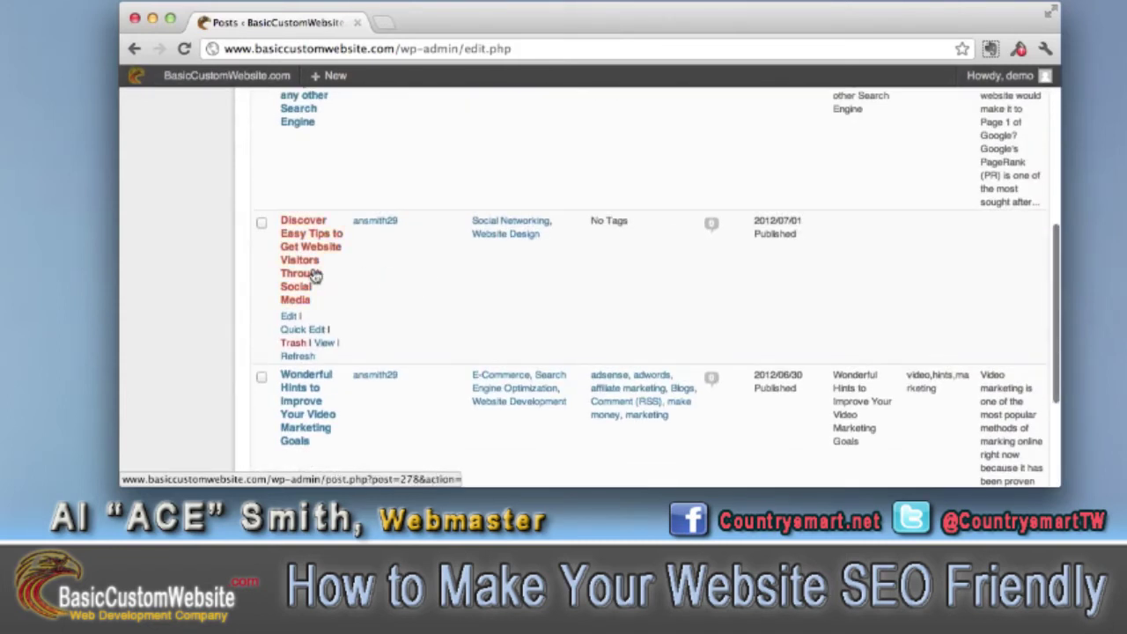
Open the post "Discover Easy Tips to Get Website Visitors Through Social Media" for editing and examine its All in One SEO Pack fields.
left_click(290, 317)
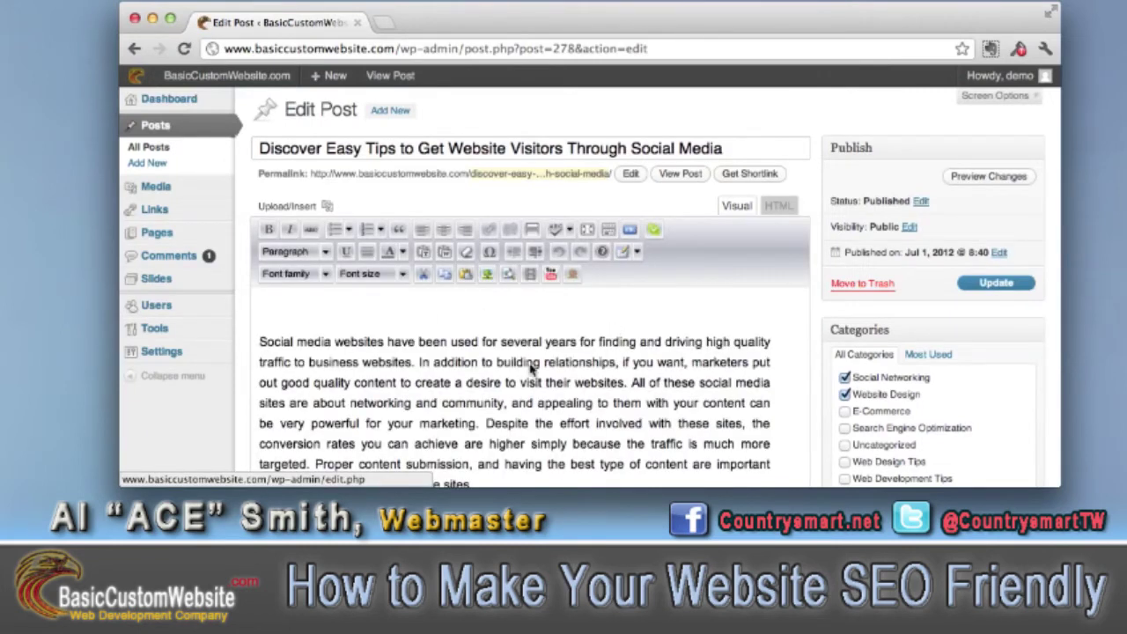
scroll(581, 375, "down", 10)
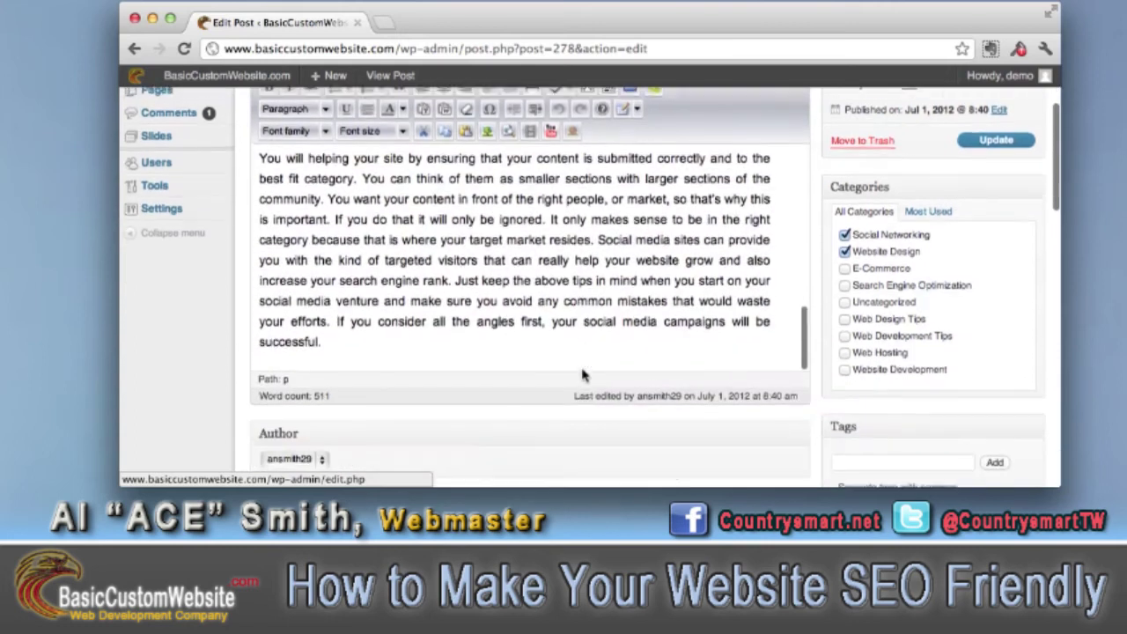
scroll(581, 375, "down", 8)
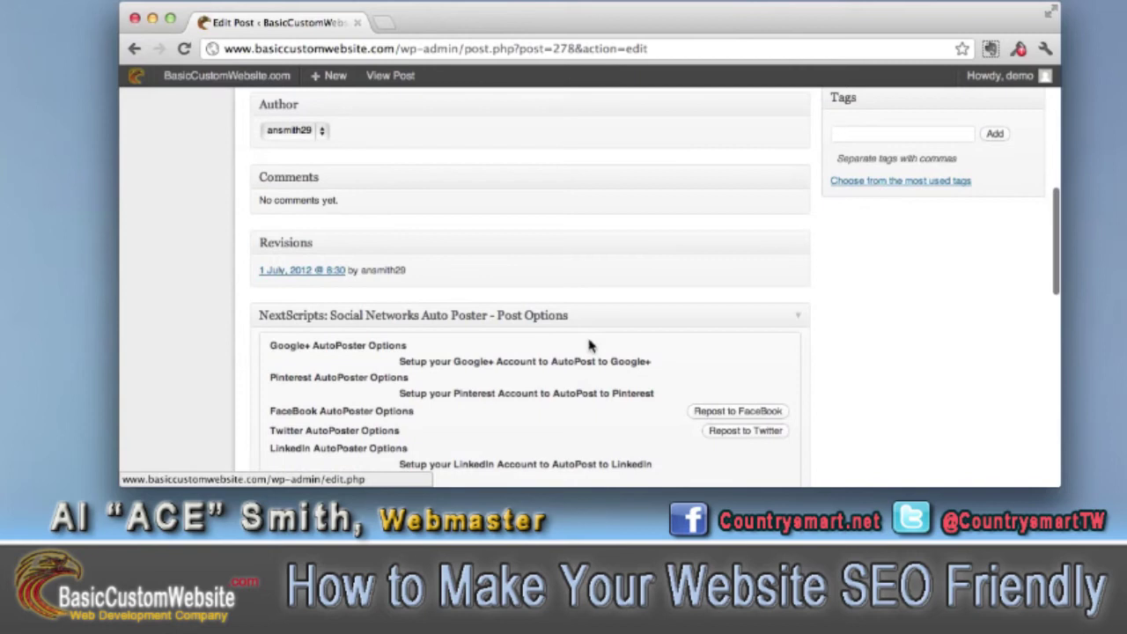
scroll(591, 339, "down", 7)
scroll(591, 334, "down", 5)
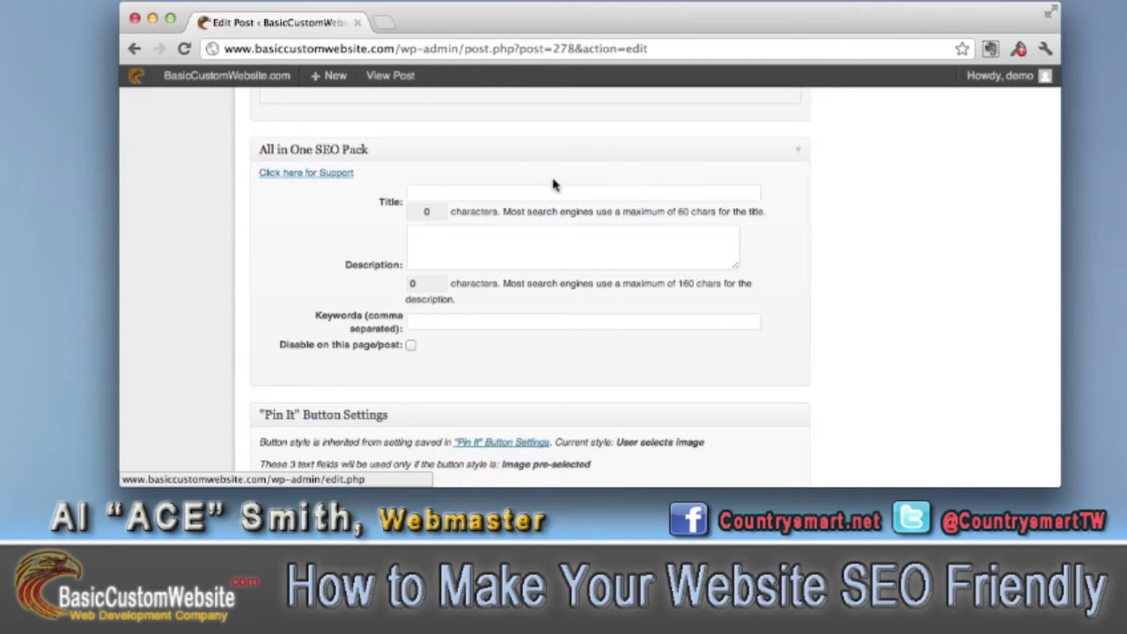
left_click(520, 194)
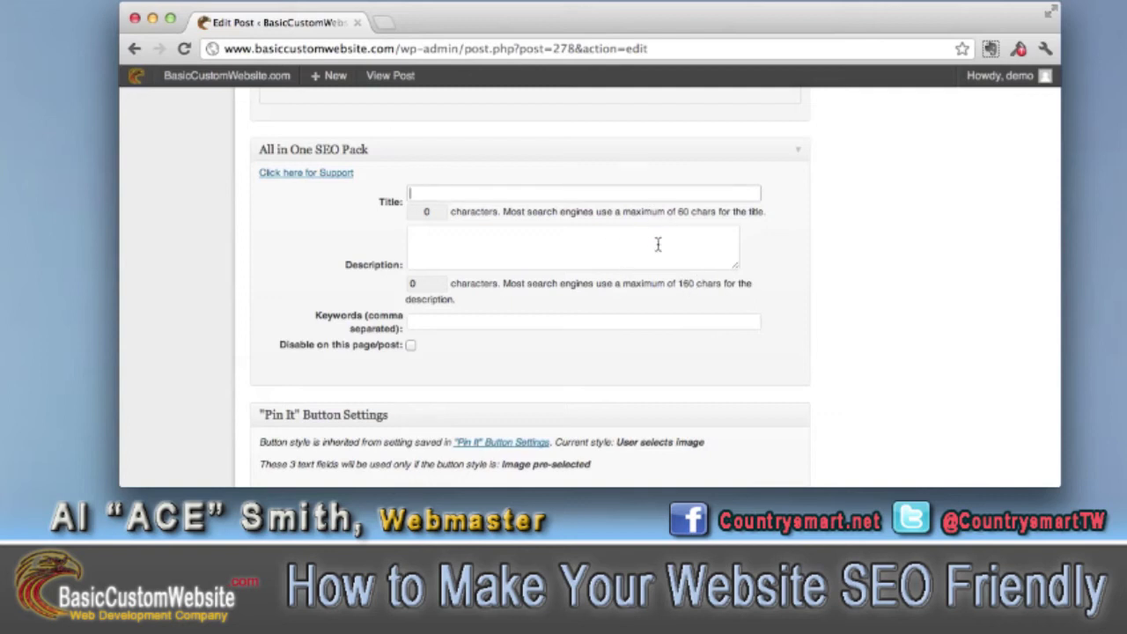
left_click(596, 249)
left_click(593, 191)
left_click(561, 251)
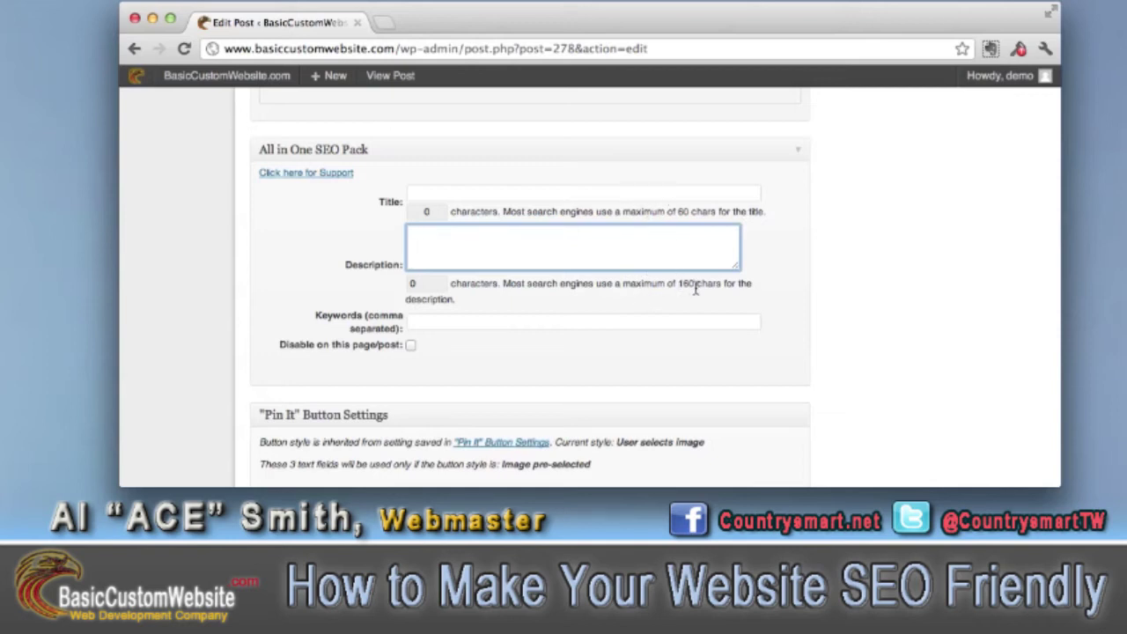
Copy the post's title "Discover Easy Tips to Get Website Visitors Through Social Media" into the SEO title field.
scroll(793, 297, "down", 10)
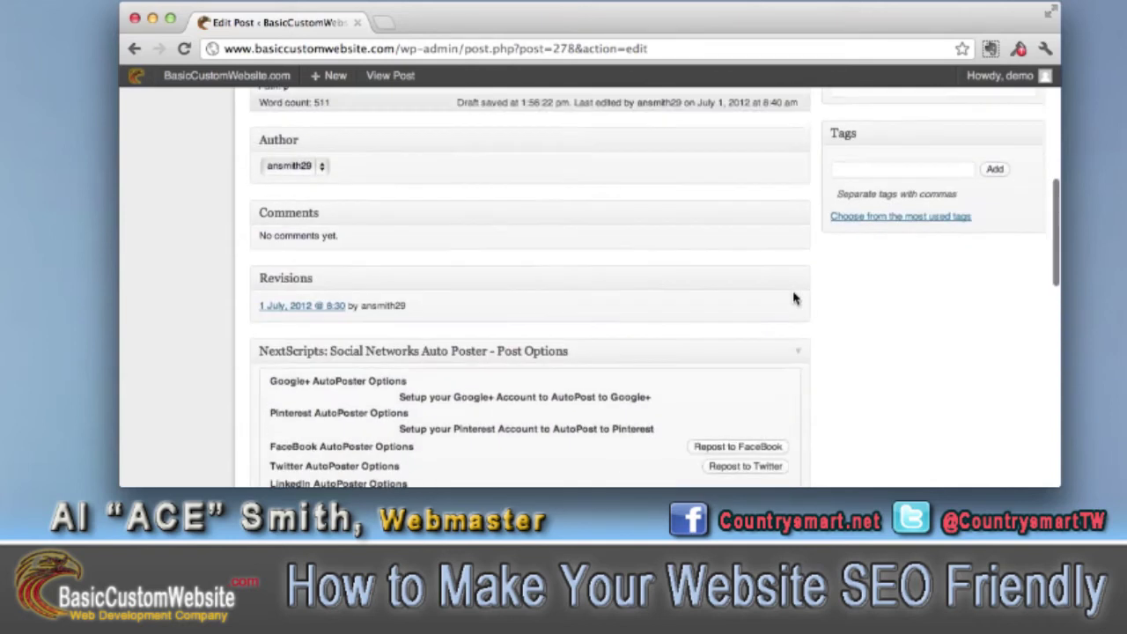
scroll(794, 298, "up", 12)
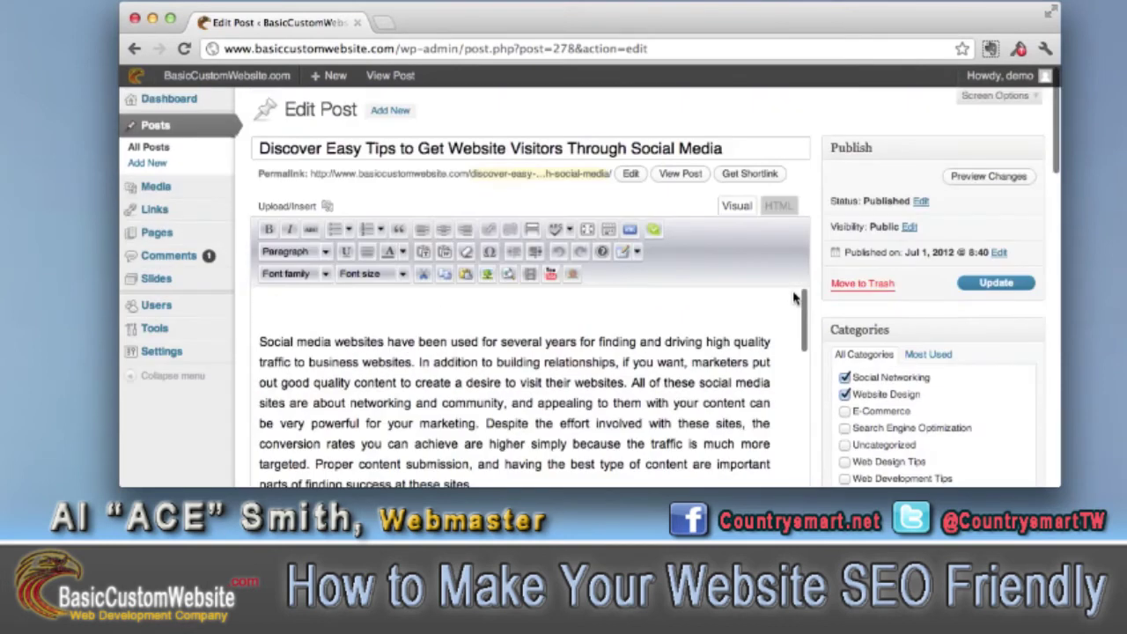
left_click_drag(722, 148, 259, 142)
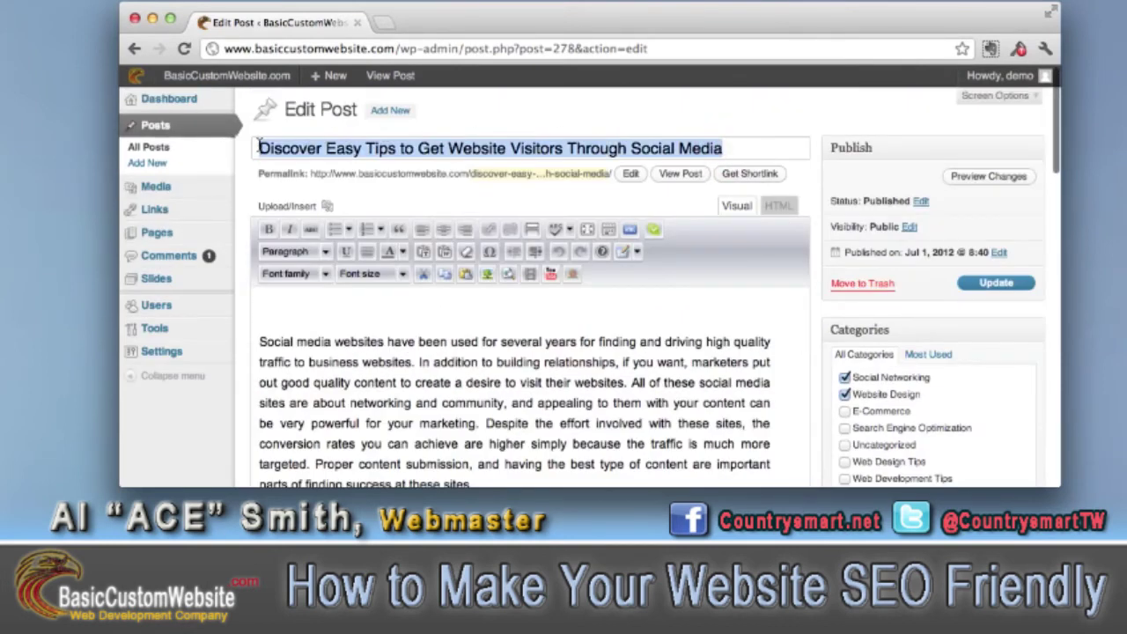
right_click(323, 148)
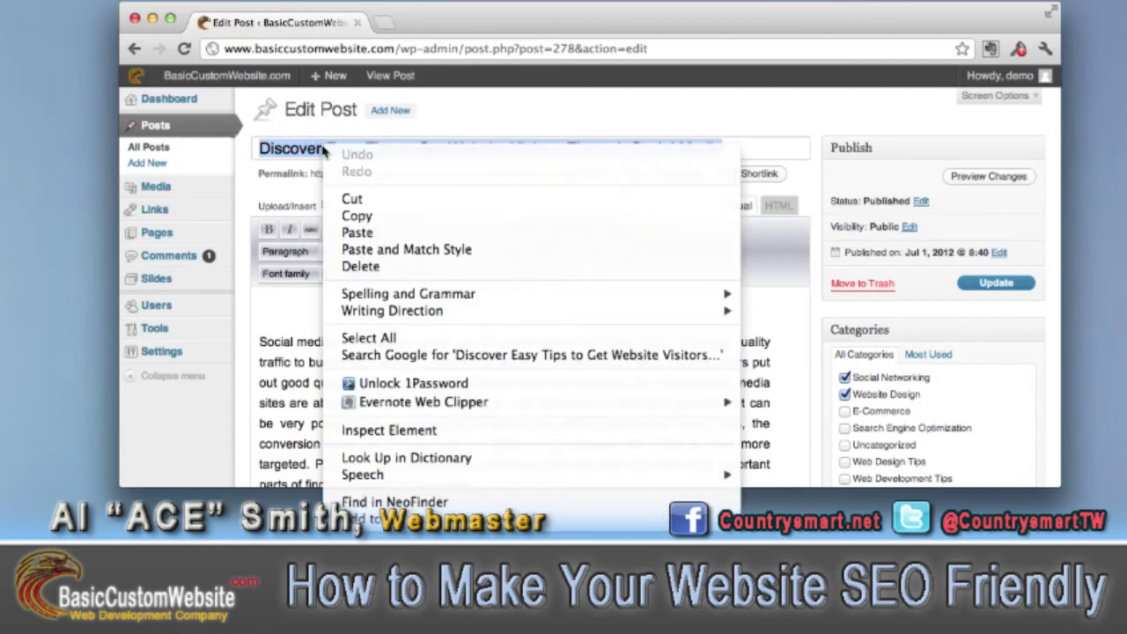
left_click(371, 217)
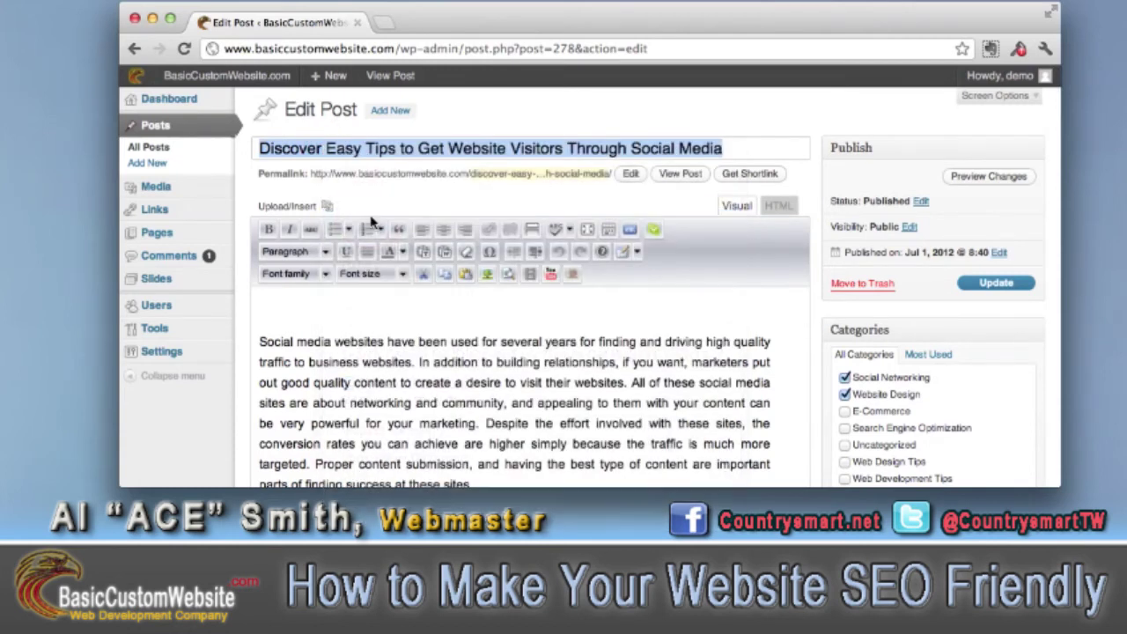
scroll(621, 429, "down", 15)
scroll(621, 430, "down", 5)
left_click(432, 271)
right_click(433, 273)
left_click(507, 356)
left_click(754, 320)
Copy the first two sentences of the post body, through "visit their websites.", into the SEO description.
scroll(755, 324, "up", 10)
scroll(757, 333, "up", 6)
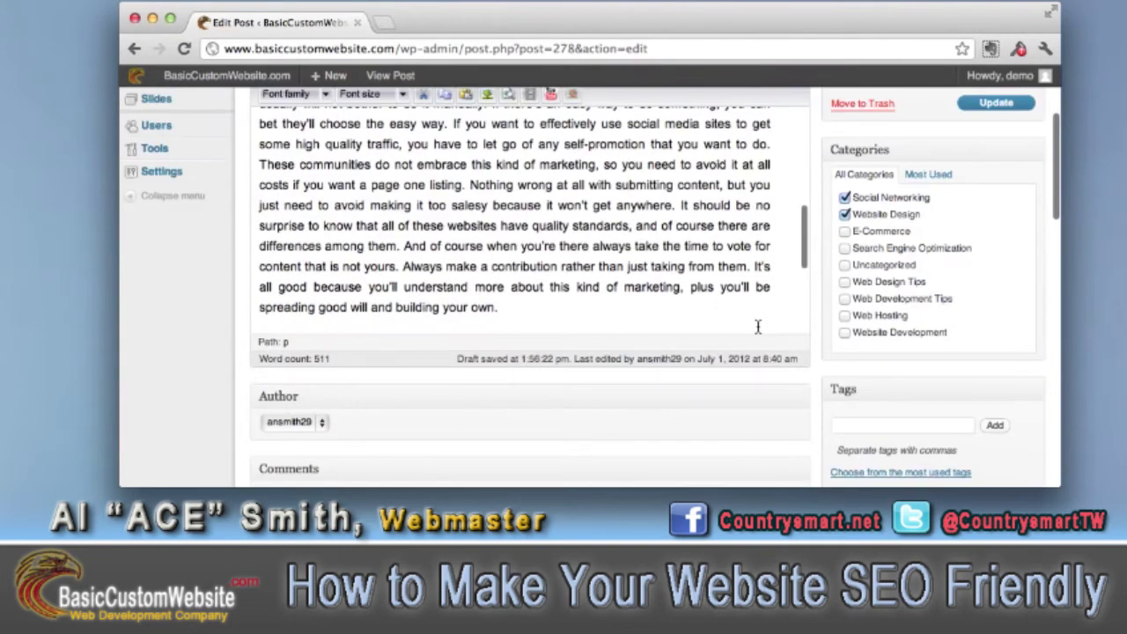
scroll(631, 298, "up", 5)
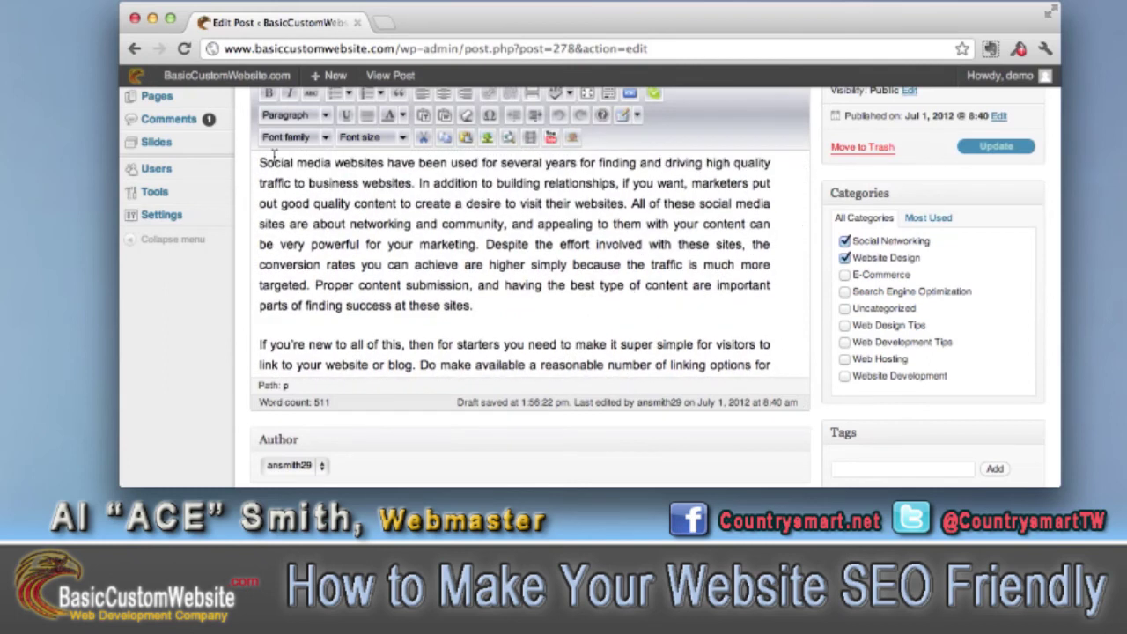
left_click_drag(258, 162, 633, 203)
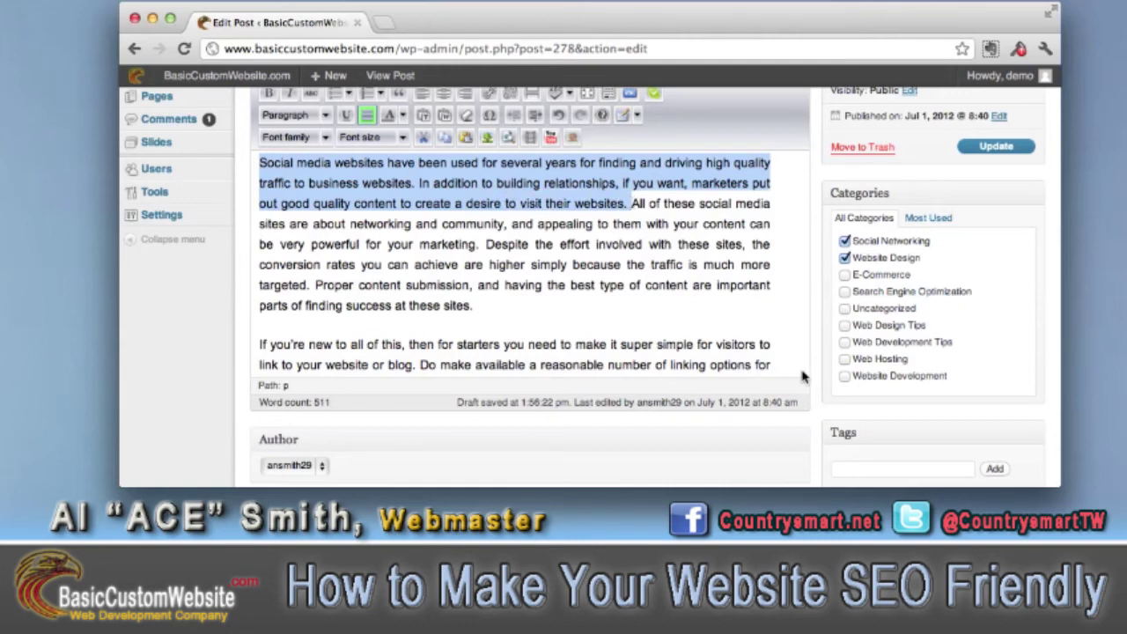
scroll(804, 378, "down", 10)
scroll(804, 378, "down", 10)
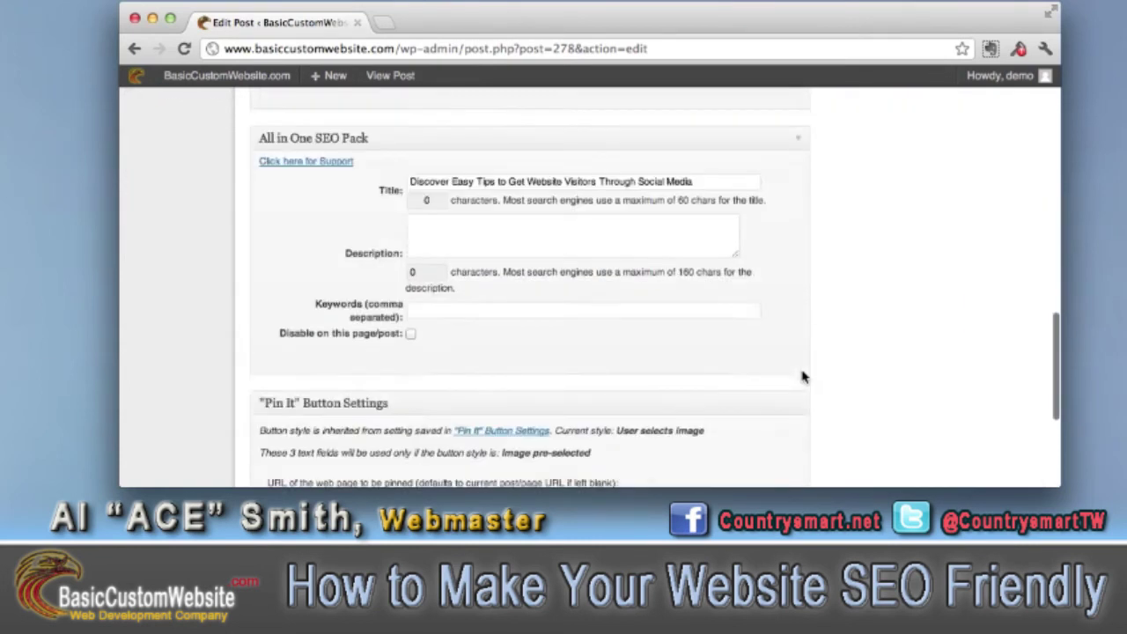
left_click(497, 182)
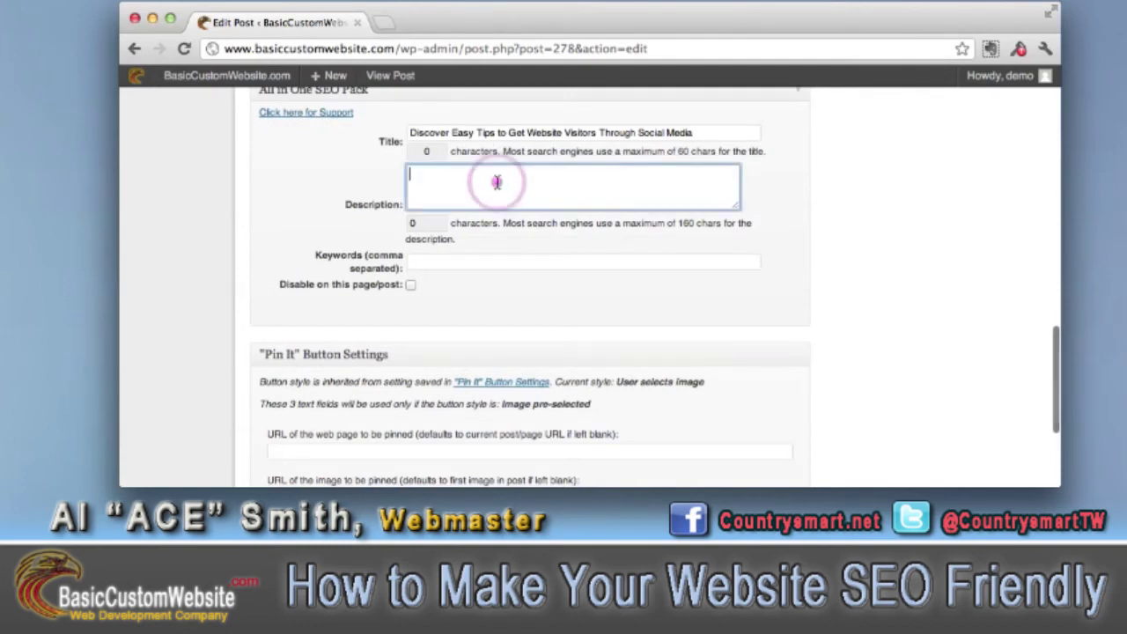
key("super+v")
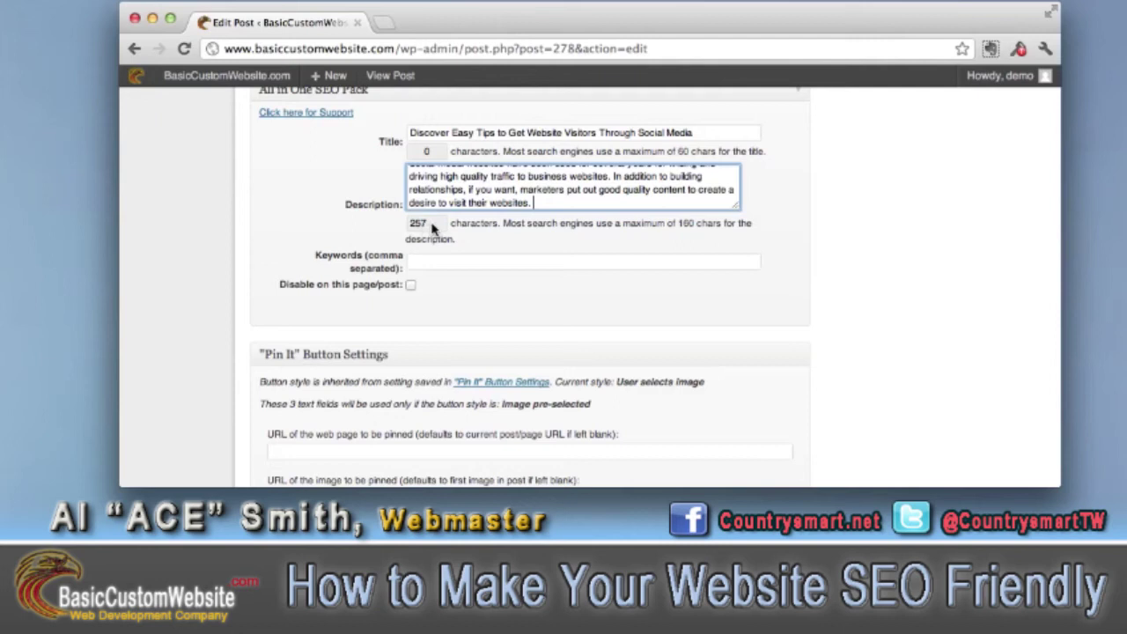
Try to trim the SEO description after "In addition", and undo the deletion.
scroll(630, 223, "up", 3)
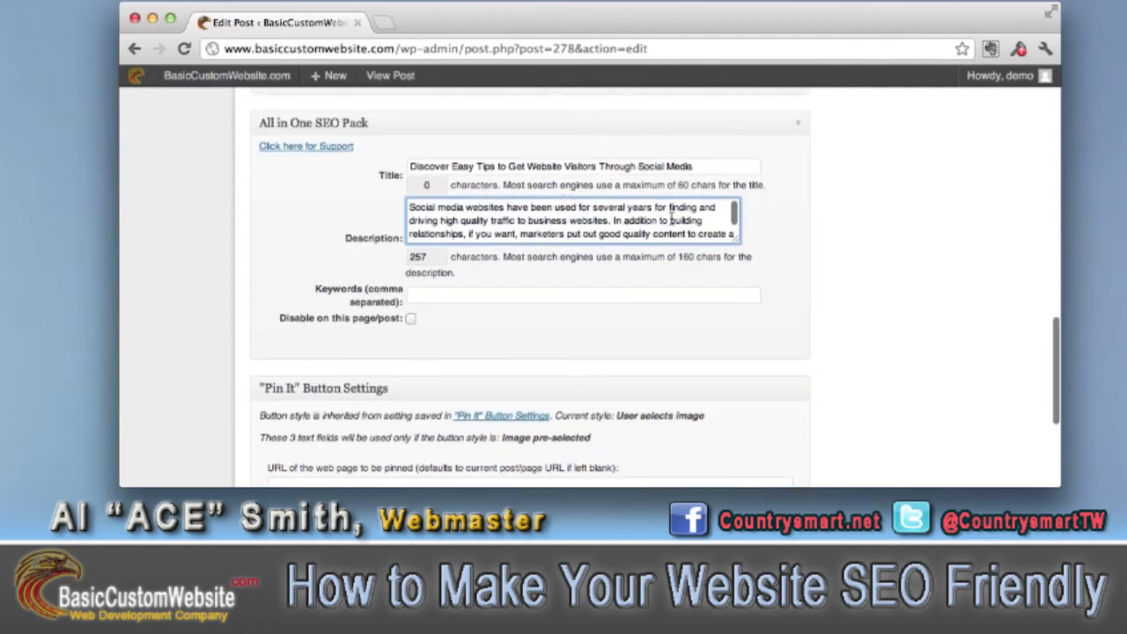
left_click_drag(660, 221, 695, 253)
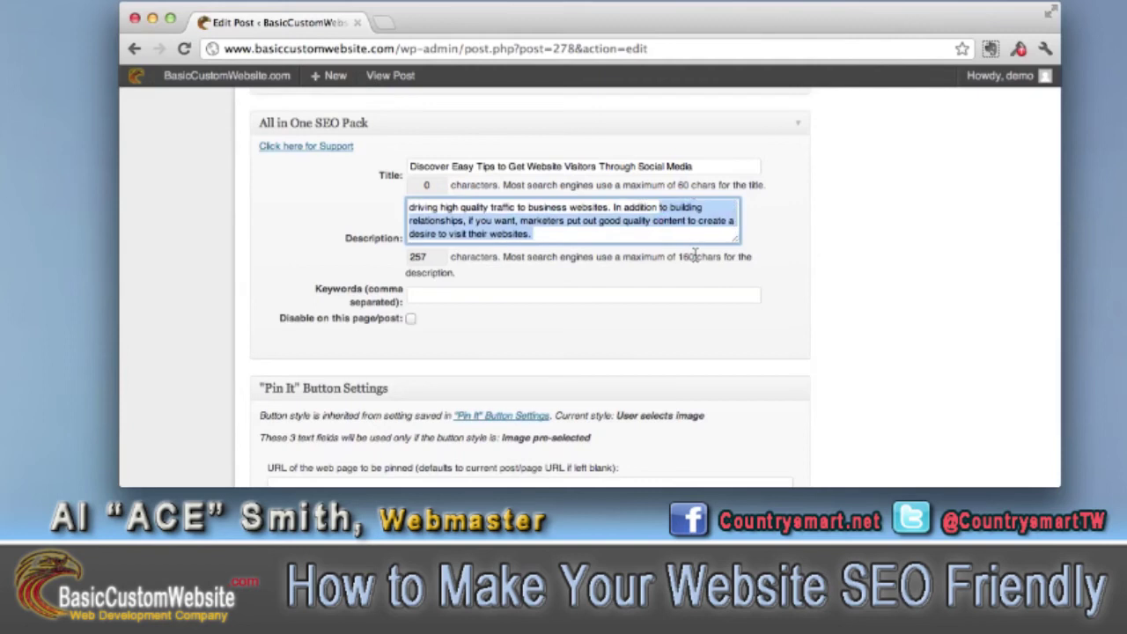
key("BackSpace")
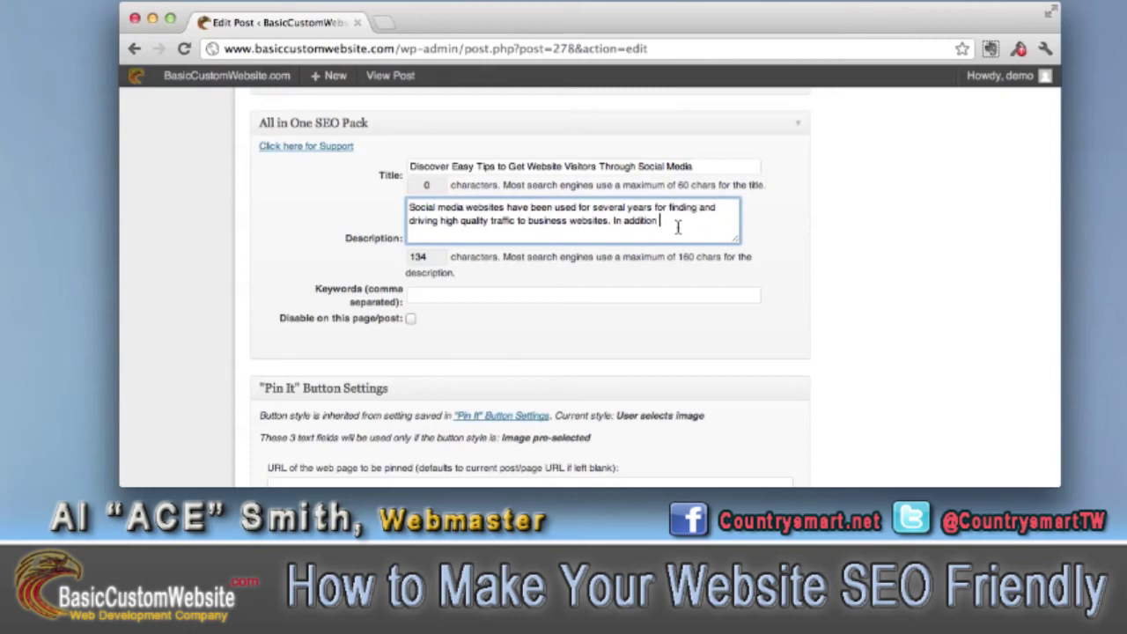
key("super+z")
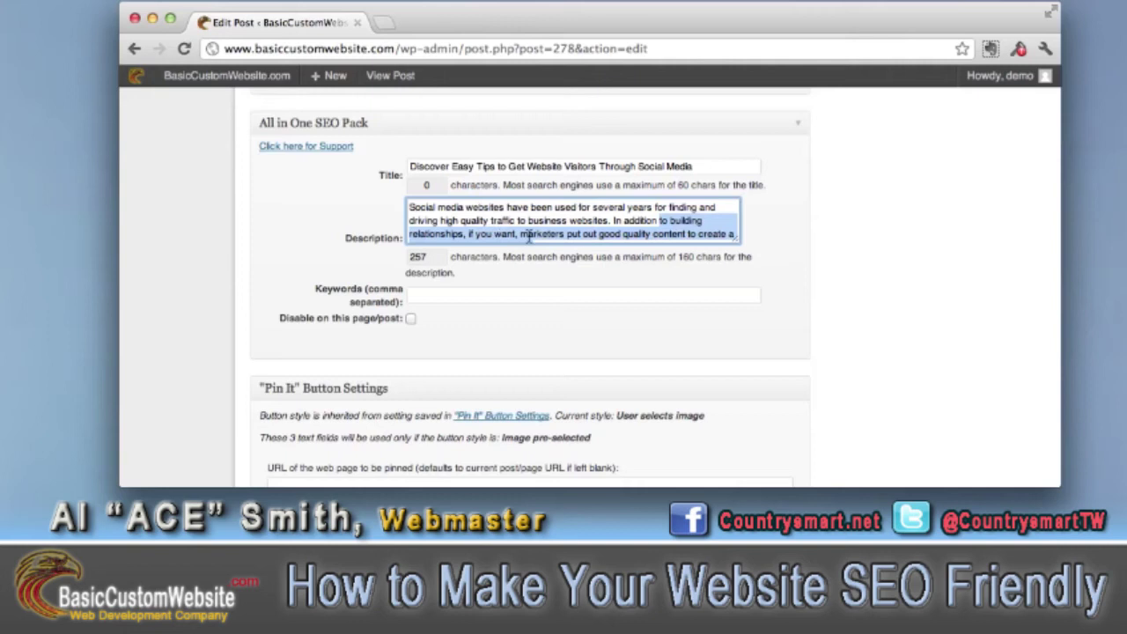
Shorten the SEO description by removing everything after "In addition to building" and ending it with "...".
left_click_drag(521, 233, 548, 256)
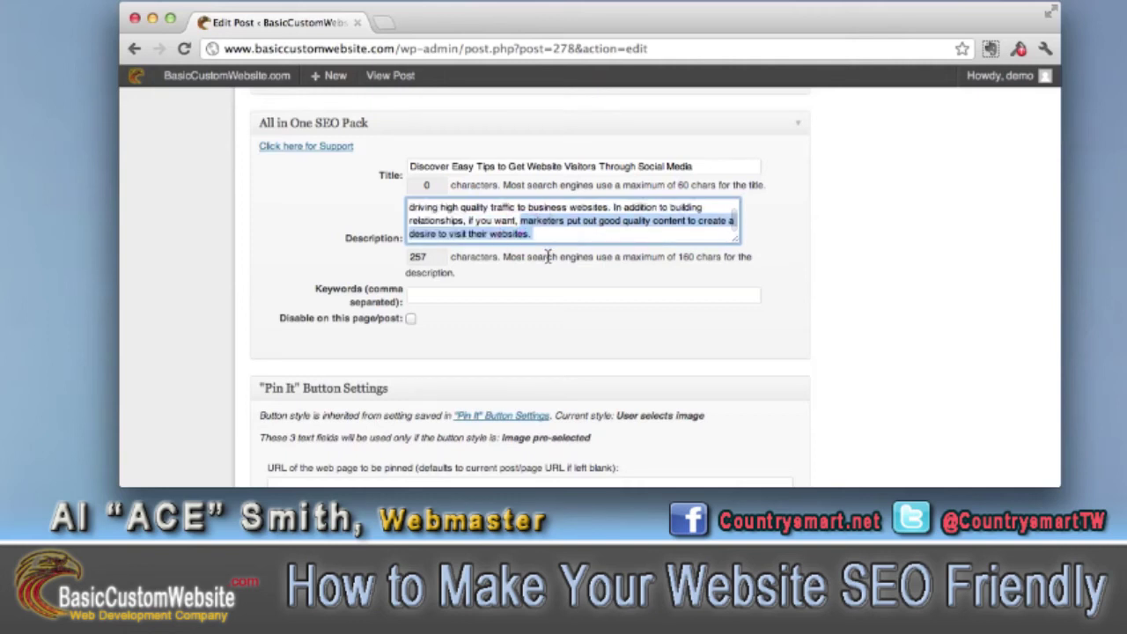
key("BackSpace")
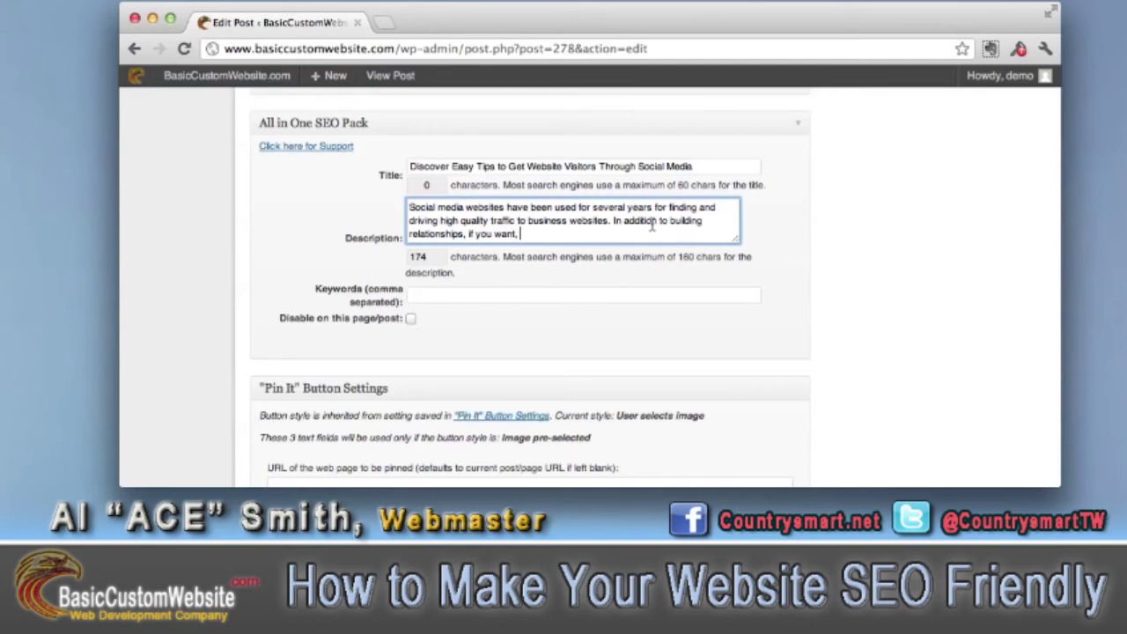
key("BackSpace")
key("BackSpace")
key("BackSpace")
key("BackSpace")
key("BackSpace")
key("BackSpace")
key("BackSpace")
key("BackSpace")
key("BackSpace")
key("BackSpace")
key("BackSpace")
key("BackSpace")
key("BackSpace")
key("BackSpace")
key("BackSpace")
key("BackSpace")
key("BackSpace")
key("BackSpace")
key("BackSpace")
key("BackSpace")
key("BackSpace")
key("BackSpace")
key("BackSpace")
key("BackSpace")
key("BackSpace")
key("BackSpace")
key("BackSpace")
key("BackSpace")
key("BackSpace")
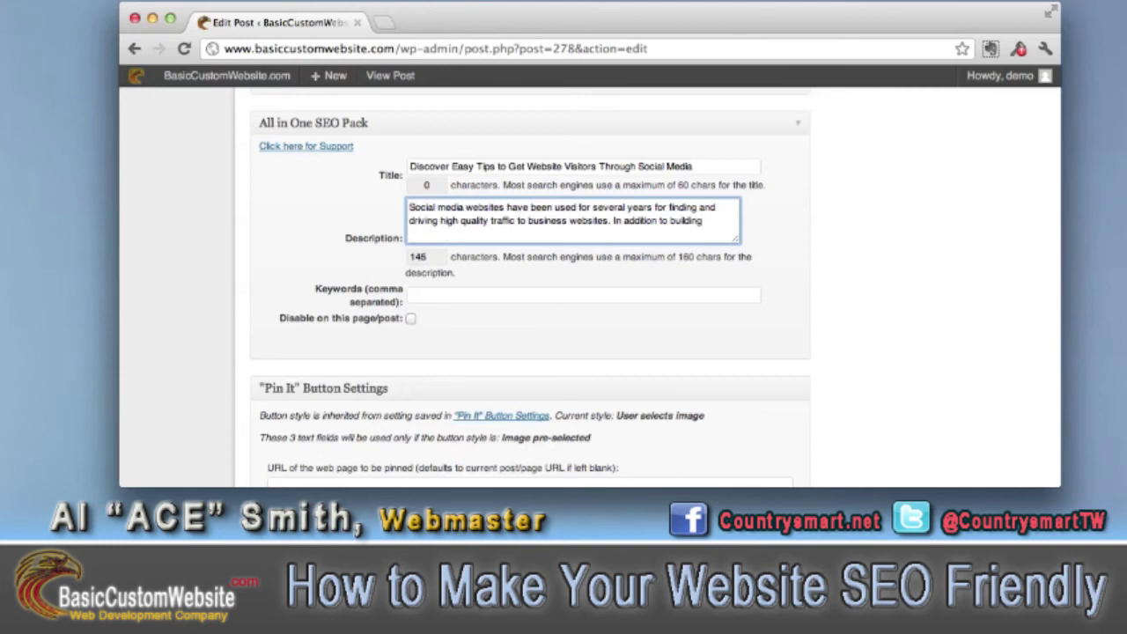
type("...")
left_click(822, 255)
Enter the comma-separated SEO keywords "discover,easy,tips,website,media,business,addition".
scroll(823, 255, "up", 1)
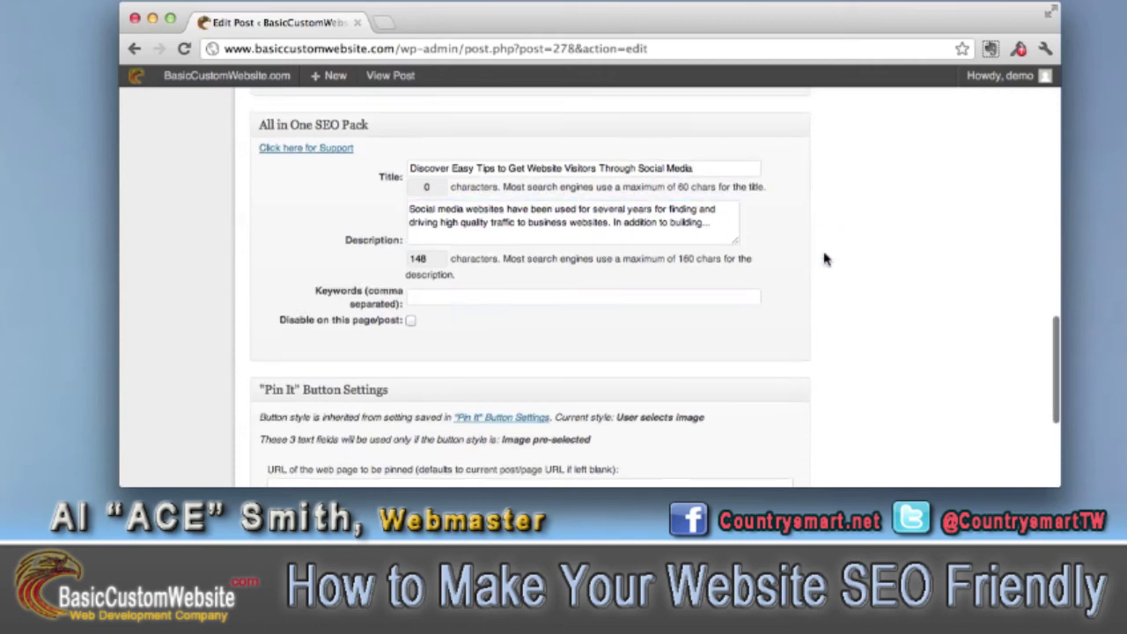
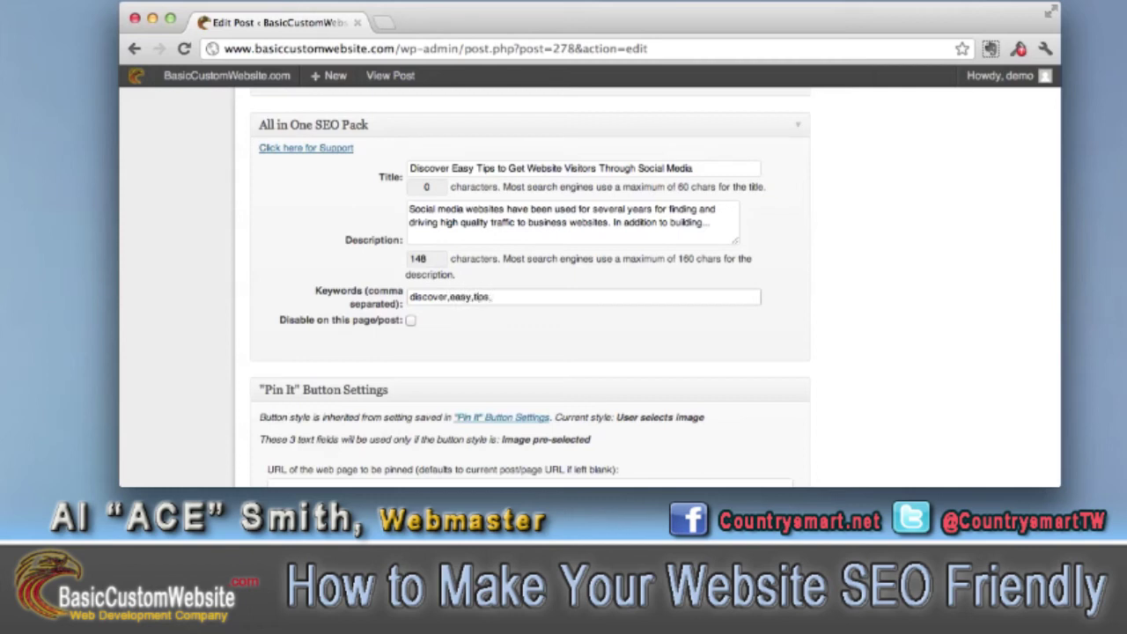
type("website,media,business,we")
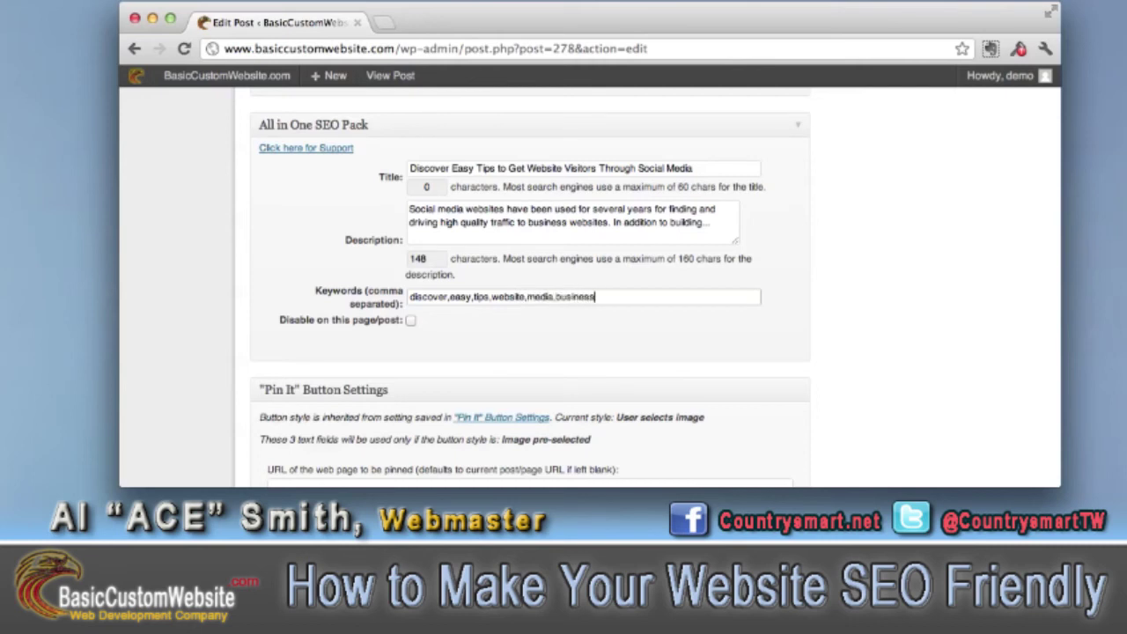
key("BackSpace")
key("BackSpace")
type("addition")
Update the published post to save its SEO title, description and keywords.
scroll(837, 306, "down", 3)
scroll(836, 305, "up", 15)
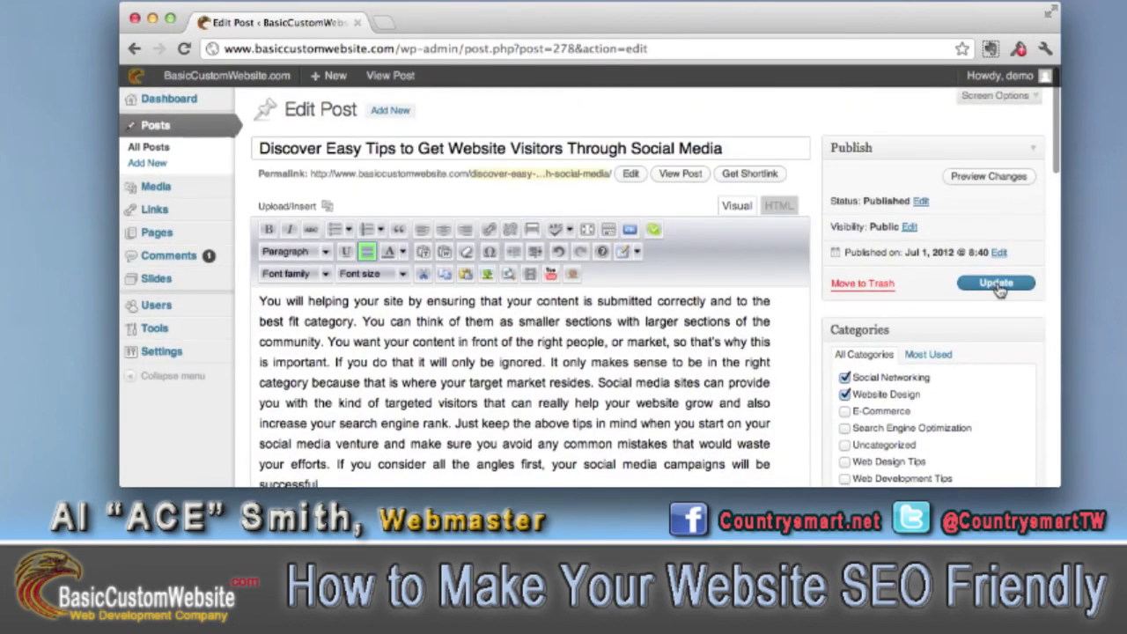
left_click(997, 284)
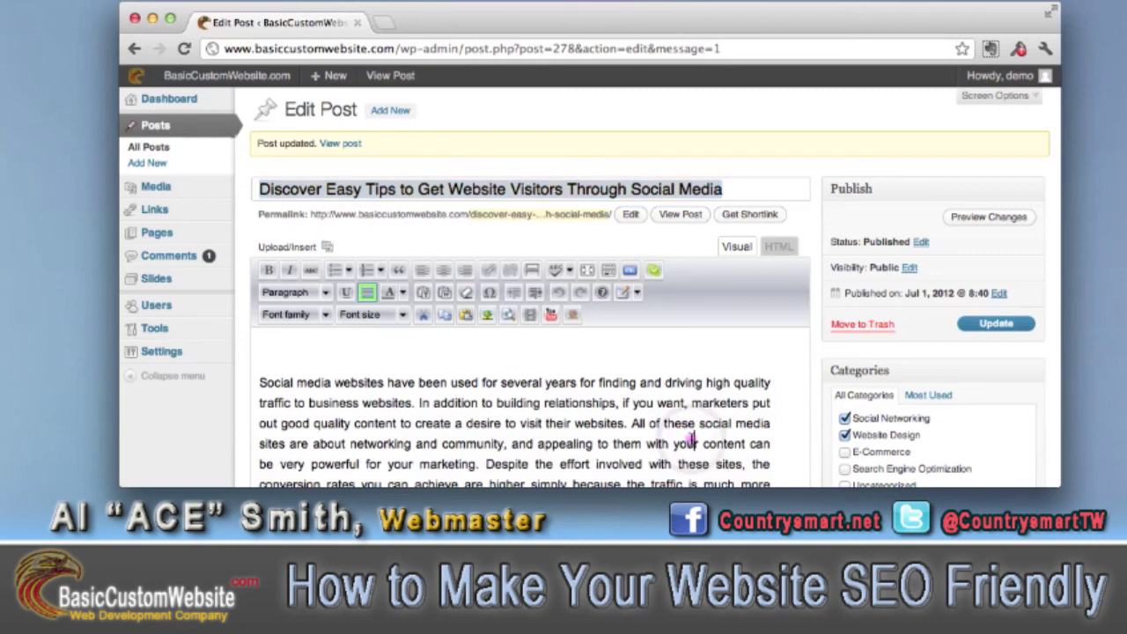
Place the text cursor at the end of the post's last paragraph, after "successful.".
scroll(691, 438, "down", 15)
scroll(691, 438, "down", 8)
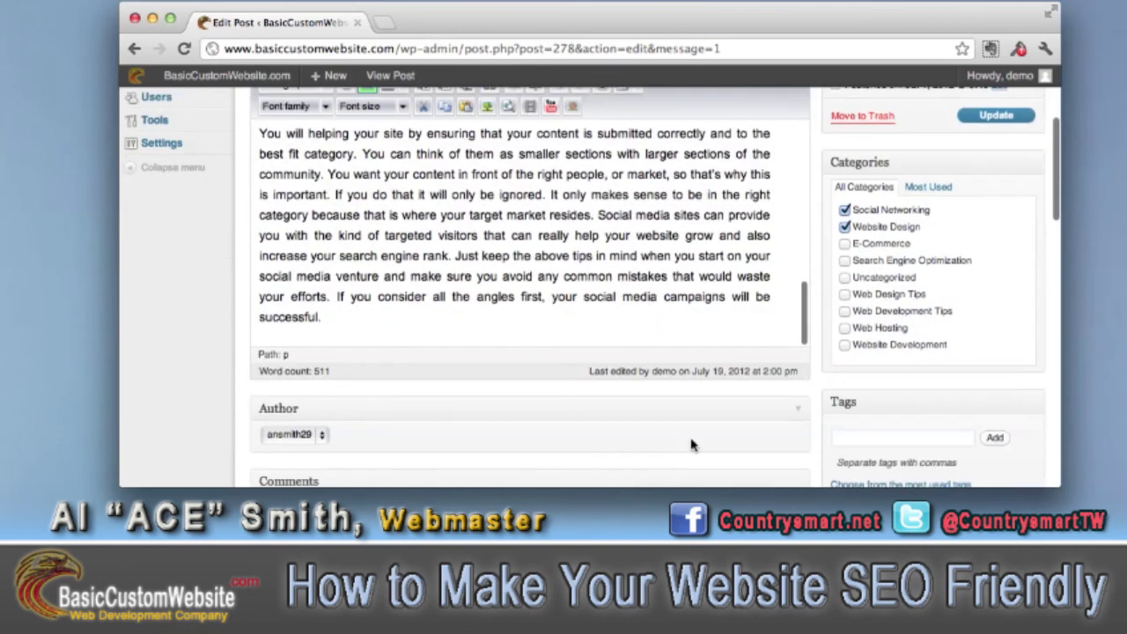
left_click(323, 315)
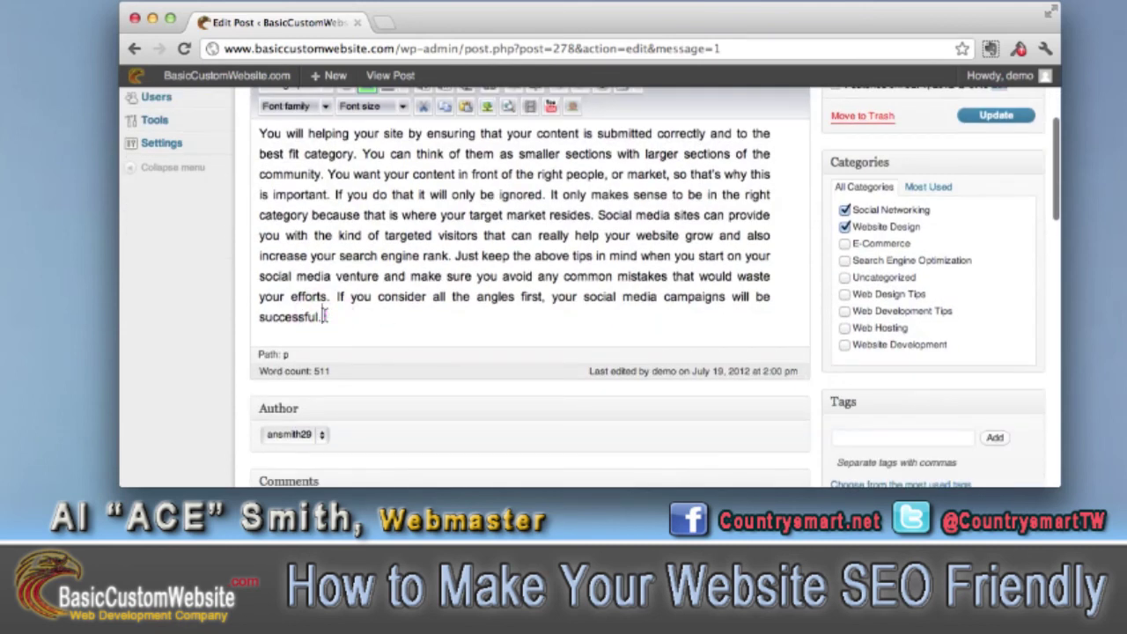